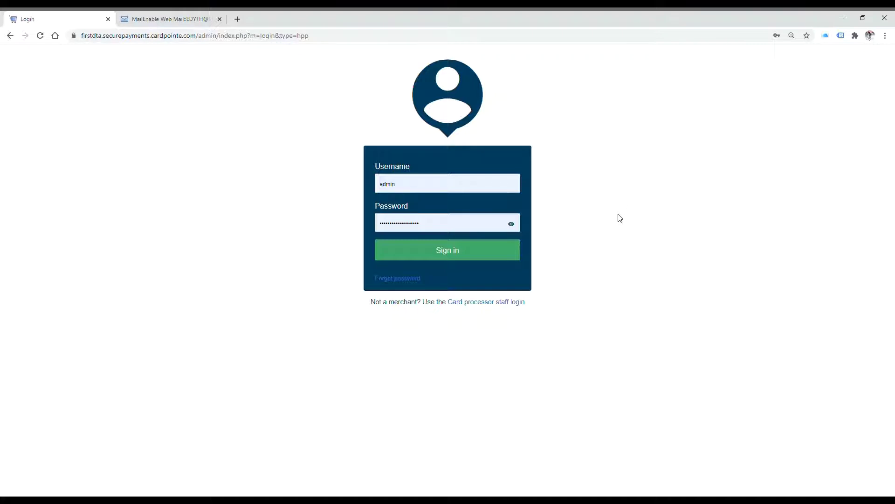
Sign in to the CardPointe merchant admin with the prefilled credentials to reach the Design editor
{"action": "left_click", "coordinate": [462, 257]}
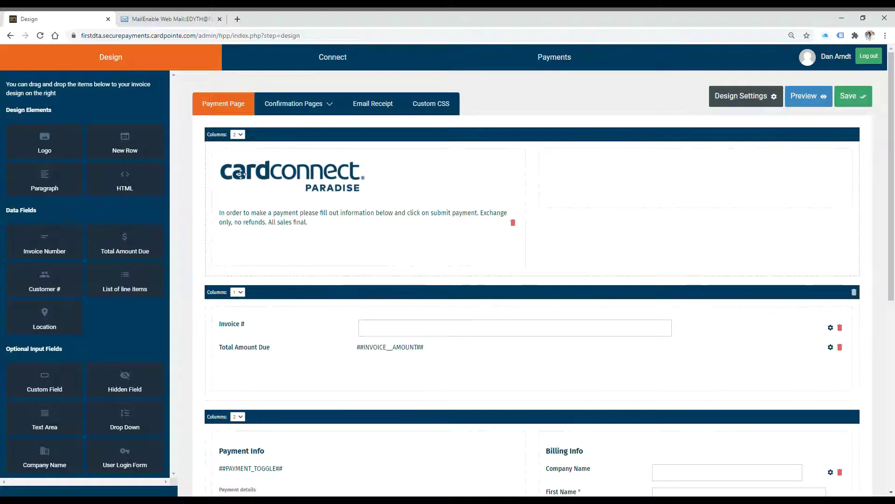
Edit the intro paragraph and discard the change, then drag a Custom Field onto the Invoice row
{"action": "left_click", "coordinate": [299, 217]}
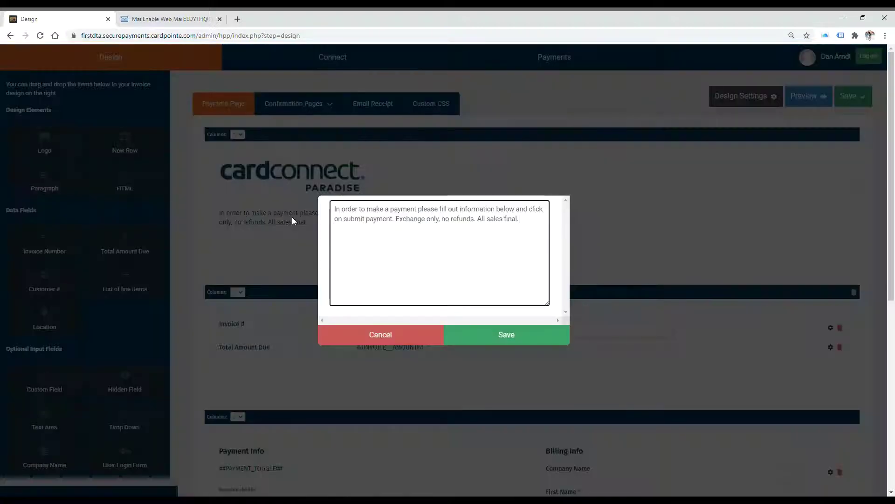
{"action": "left_click_drag", "start_coordinate": [536, 225], "coordinate": [351, 213]}
{"action": "left_click", "coordinate": [388, 234]}
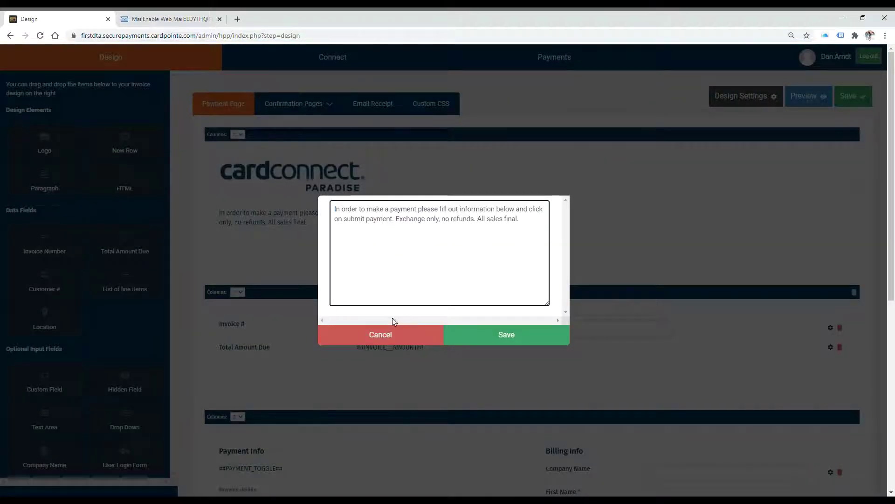
{"action": "left_click", "coordinate": [392, 333]}
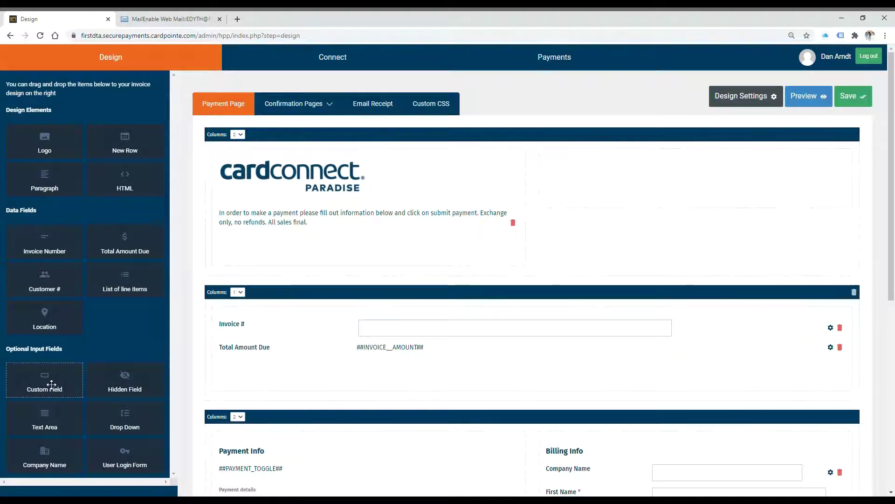
{"action": "left_click_drag", "start_coordinate": [52, 377], "coordinate": [131, 361]}
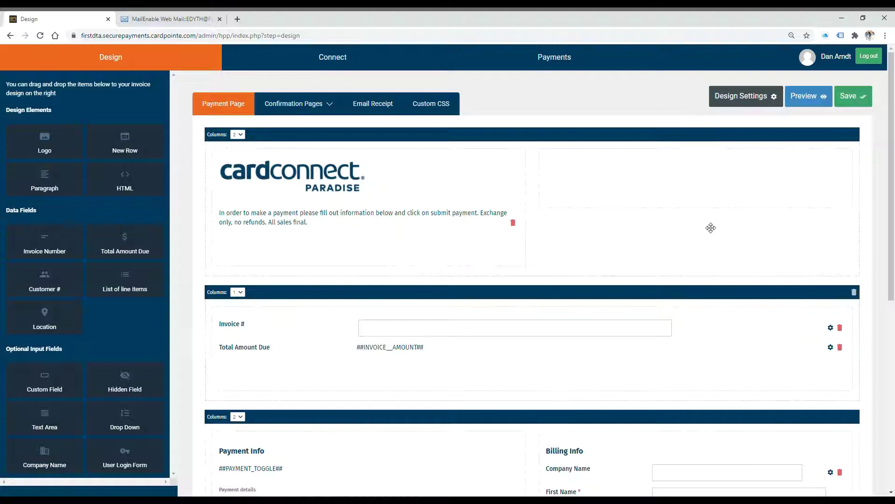
Open Design Settings, cancel without saving, and go to the Connect section's Send Payment Request form
{"action": "left_click", "coordinate": [743, 98]}
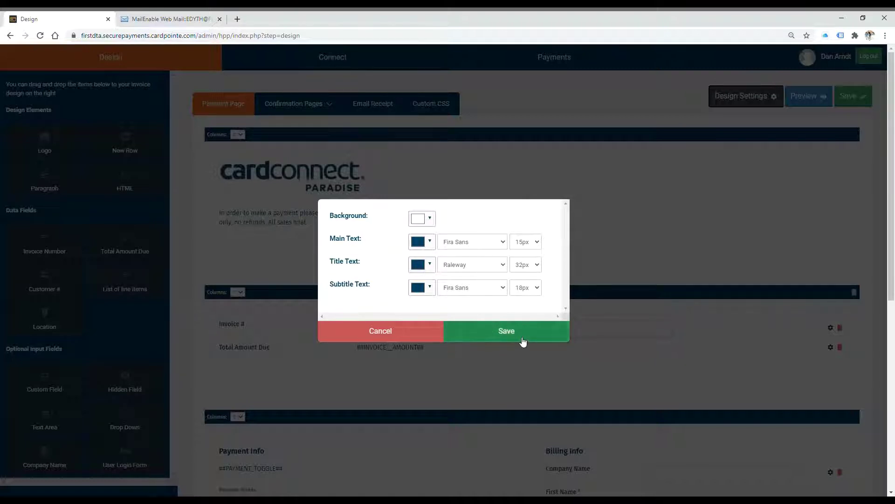
{"action": "left_click", "coordinate": [399, 337]}
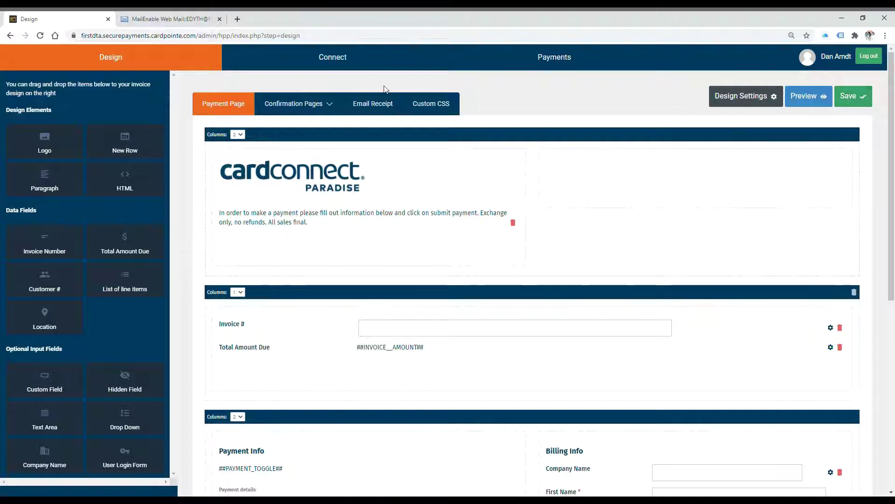
{"action": "left_click", "coordinate": [334, 65]}
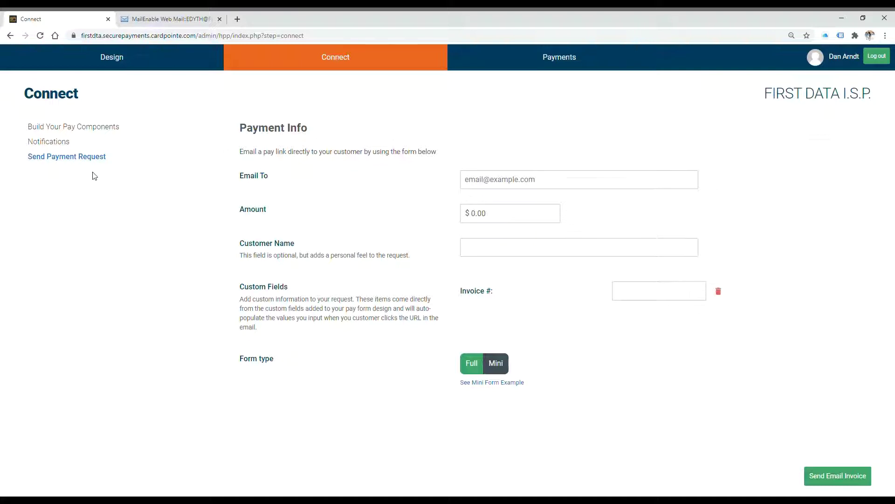
Check the Email To, Amount, Customer Name and Invoice # fields of the request form
{"action": "left_click", "coordinate": [529, 181]}
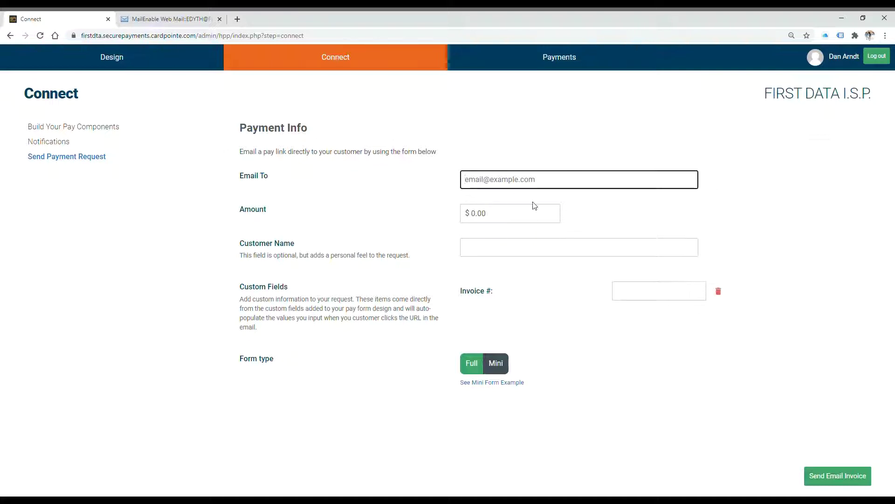
{"action": "left_click", "coordinate": [536, 214]}
{"action": "left_click", "coordinate": [544, 247]}
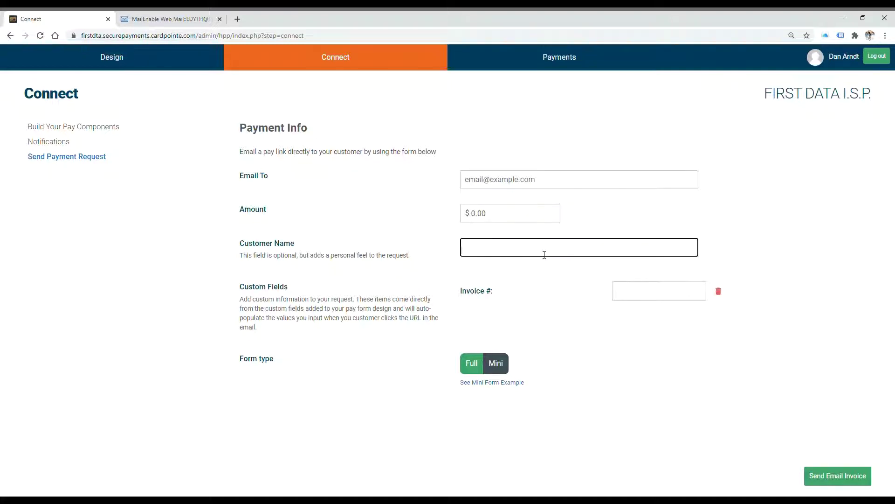
{"action": "left_click", "coordinate": [632, 293]}
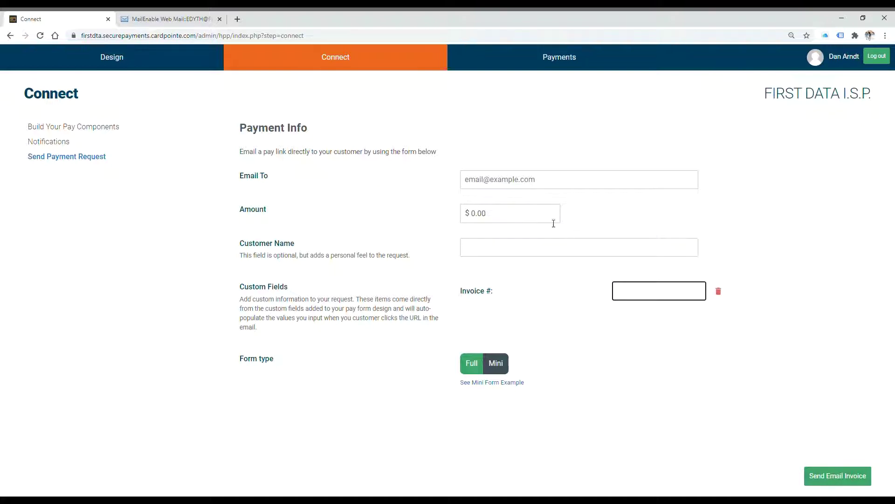
Enter the customer's e-mail, amount 5, the customer's full name and an invoice number
{"action": "left_click", "coordinate": [556, 189]}
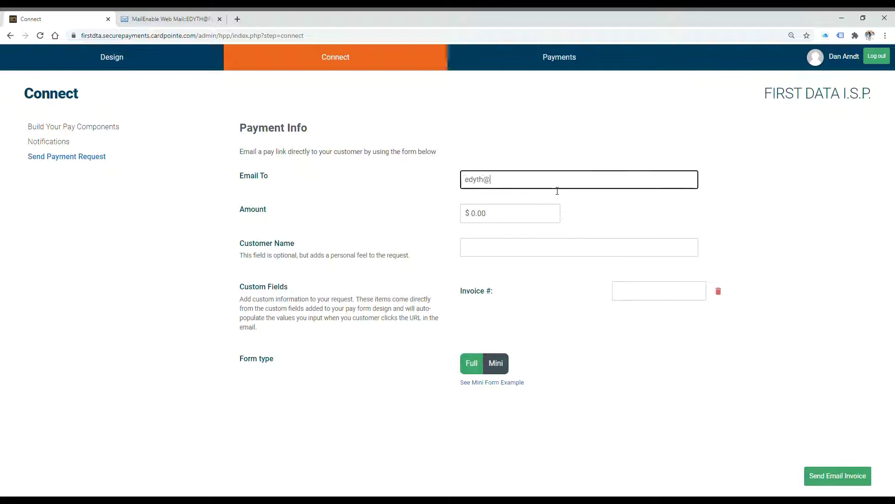
{"action": "key", "text": "Tab"}
{"action": "type", "text": "5"}
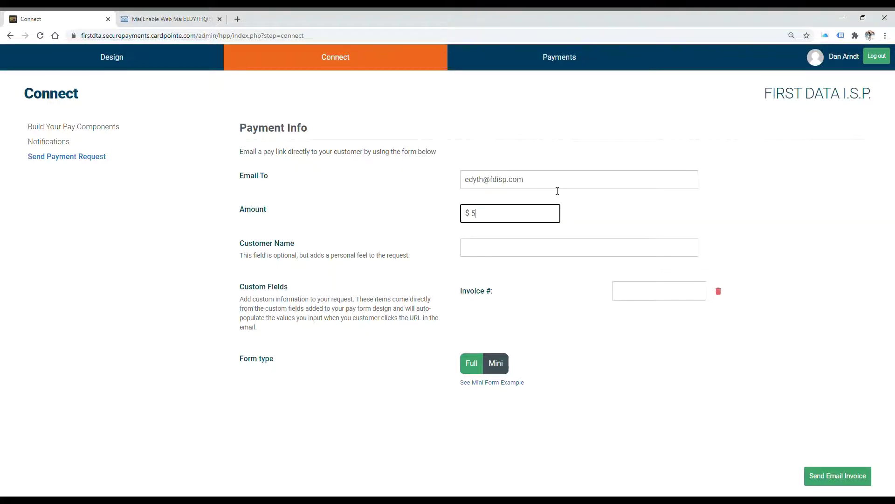
{"action": "key", "text": "Tab"}
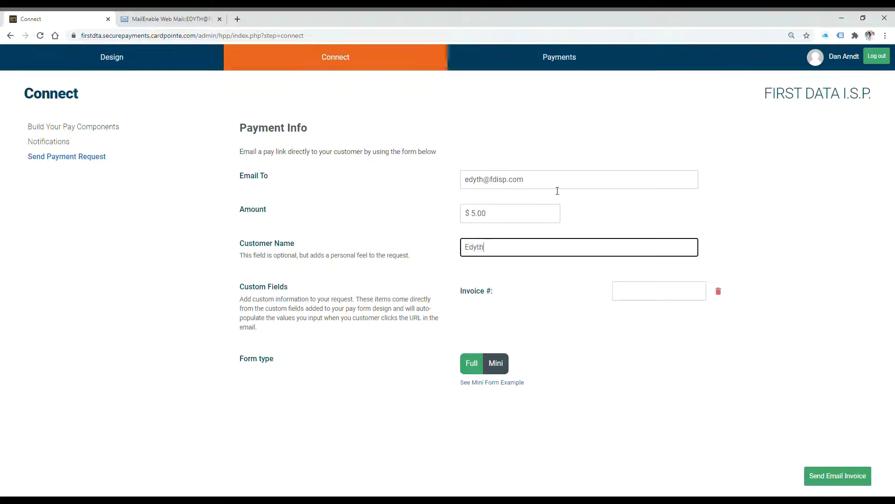
{"action": "key", "text": "Tab"}
{"action": "type", "text": "1234"}
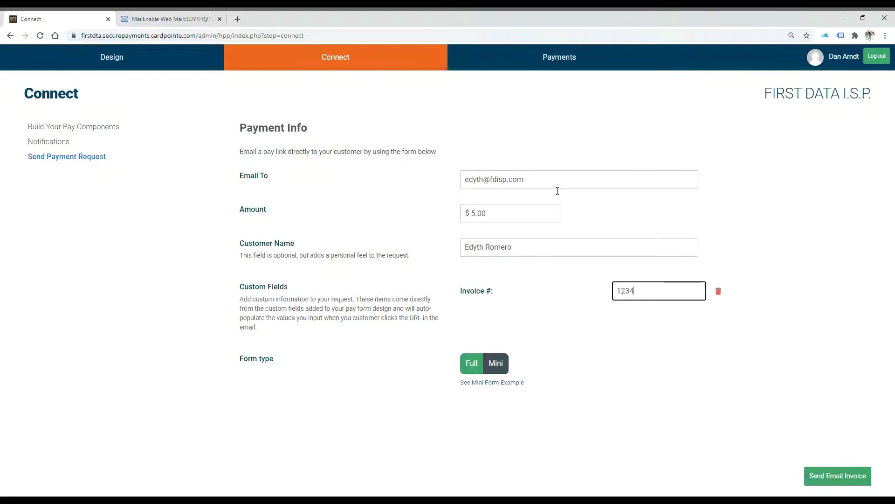
{"action": "left_click", "coordinate": [652, 322]}
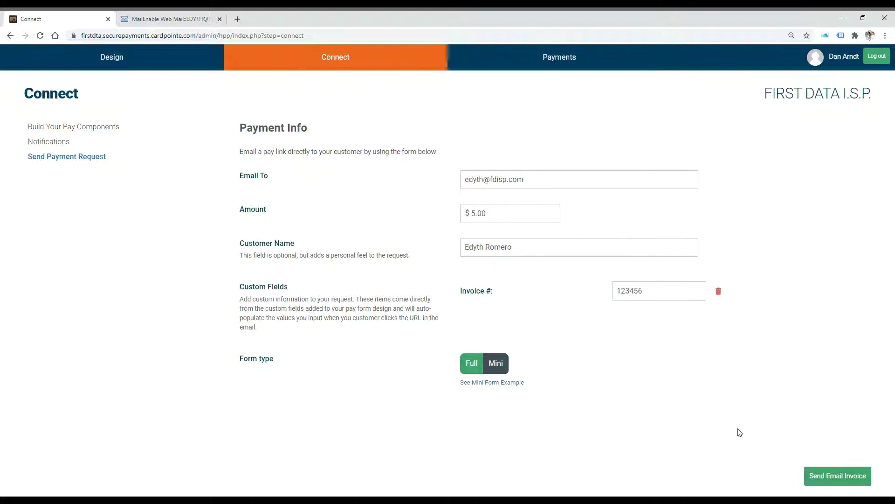
Send the $5.00 payment request to the customer with Send Email Invoice
{"action": "left_click", "coordinate": [840, 480]}
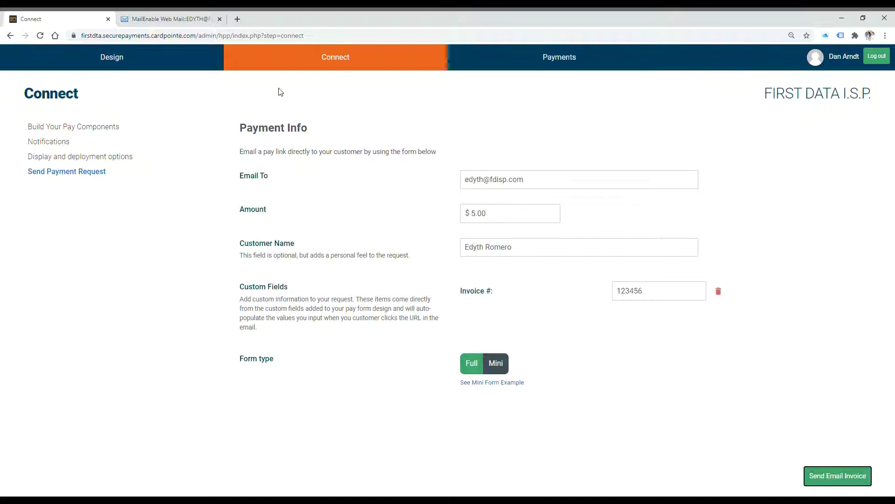
Open the 'has requested payment' e-mail in MailEnable and highlight the name, $5.00 amount and invoice line
{"action": "left_click", "coordinate": [190, 22]}
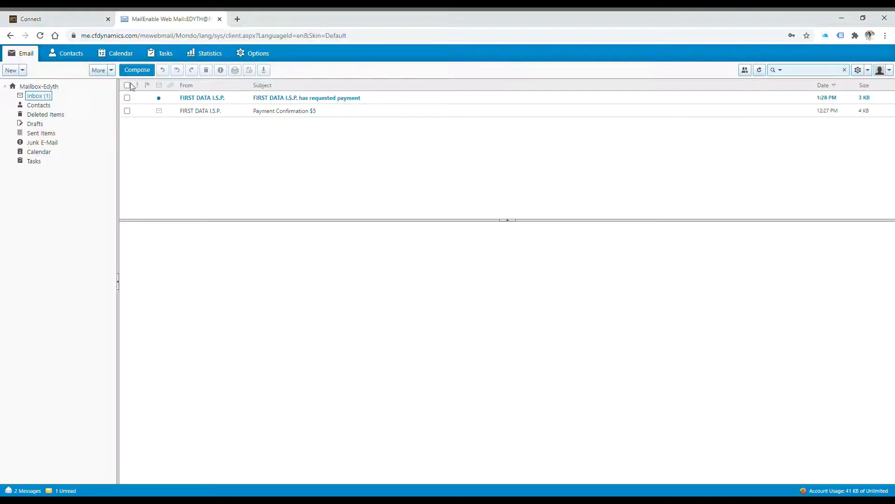
{"action": "left_click", "coordinate": [330, 103]}
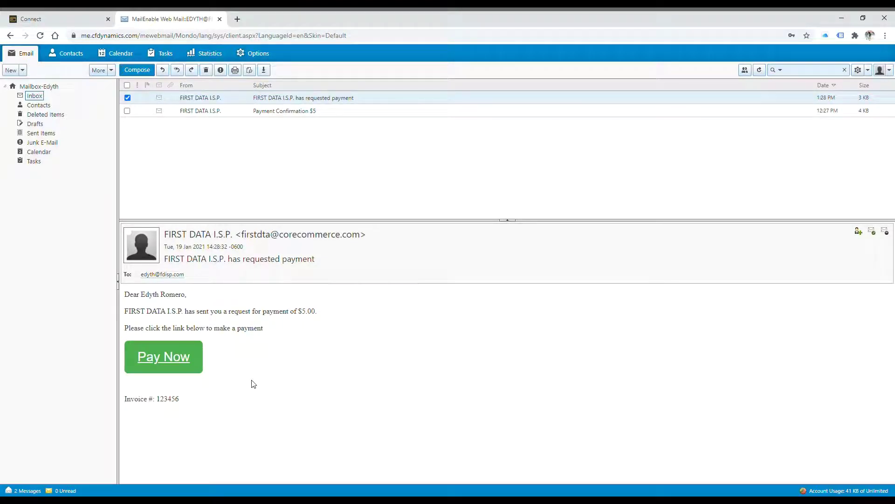
{"action": "left_click_drag", "start_coordinate": [149, 296], "coordinate": [176, 299]}
{"action": "left_click_drag", "start_coordinate": [298, 314], "coordinate": [321, 316]}
{"action": "left_click_drag", "start_coordinate": [192, 405], "coordinate": [132, 404]}
{"action": "left_click", "coordinate": [189, 407]}
Open the payment form from the e-mail link and enter the card number, November 2021 expiry and CVV
{"action": "left_click", "coordinate": [165, 365]}
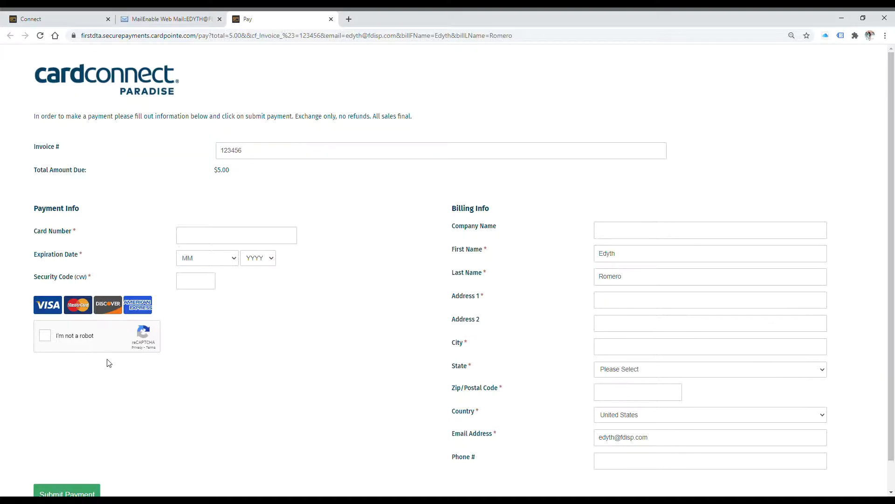
{"action": "scroll", "coordinate": [52, 443], "scroll_direction": "down", "scroll_amount": 1}
{"action": "scroll", "coordinate": [221, 368], "scroll_direction": "up", "scroll_amount": 1}
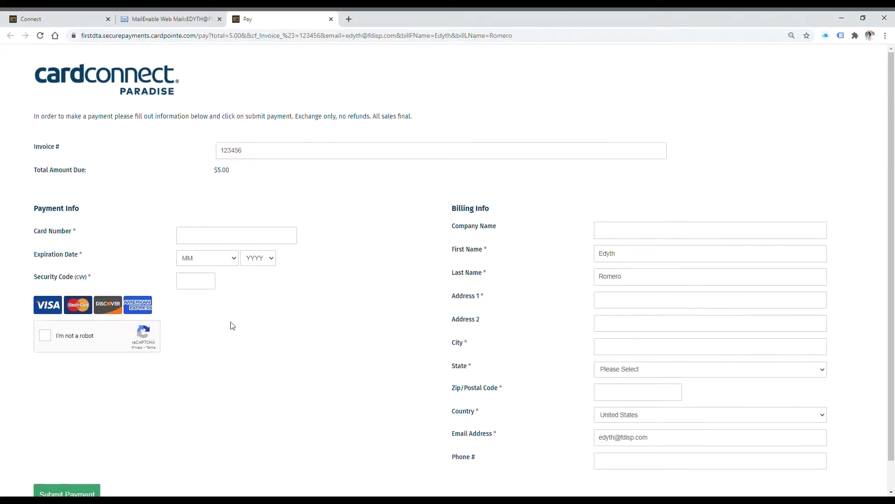
{"action": "left_click", "coordinate": [239, 242]}
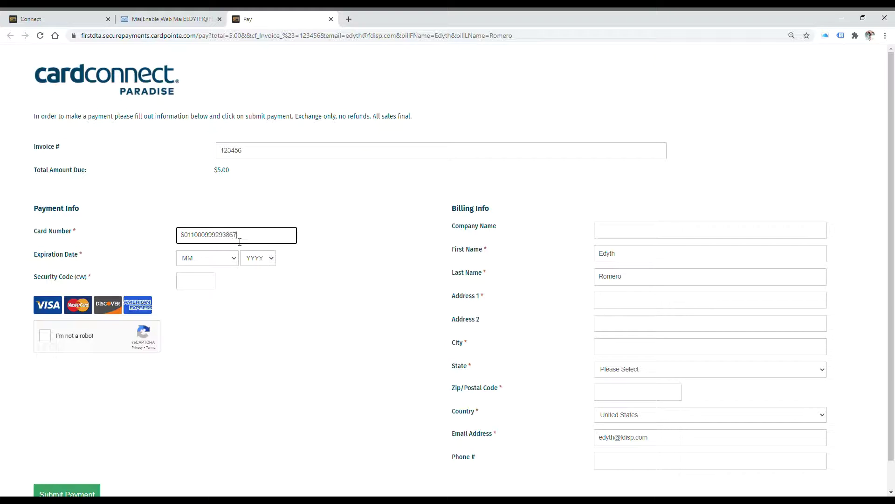
{"action": "left_click", "coordinate": [237, 294]}
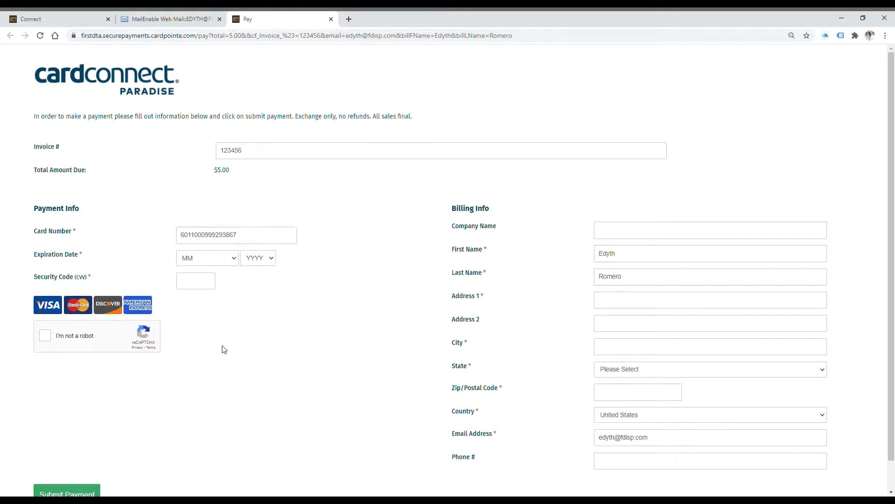
{"action": "key", "text": "n"}
{"action": "left_click", "coordinate": [273, 274]}
{"action": "key", "text": "Tab"}
{"action": "key", "text": "2"}
{"action": "left_click", "coordinate": [210, 283]}
Fill the billing address: Test for Address 1 and City, state Alabama, zip 00000
{"action": "left_click", "coordinate": [645, 300]}
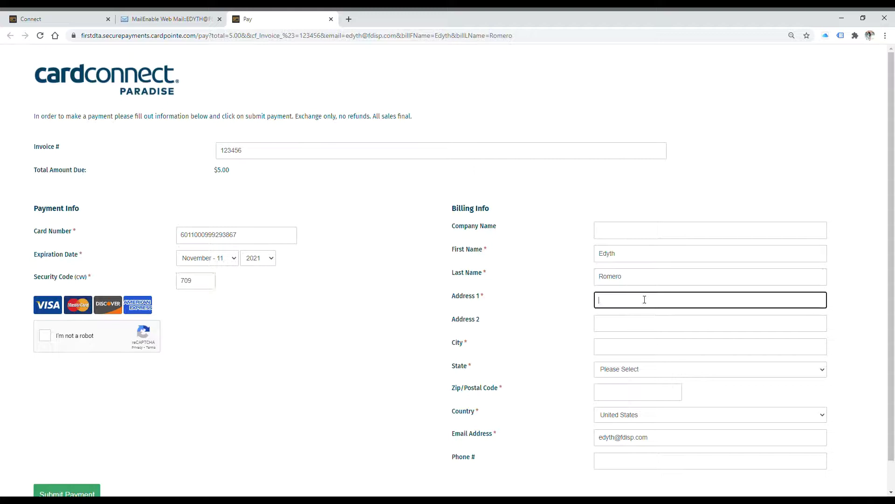
{"action": "type", "text": "Test"}
{"action": "left_click", "coordinate": [627, 350]}
{"action": "type", "text": "T"}
{"action": "left_click", "coordinate": [623, 368]}
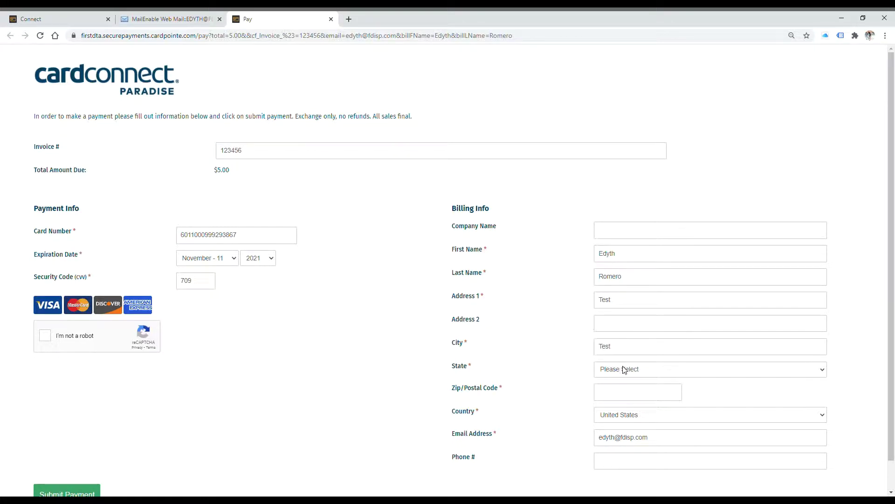
{"action": "left_click", "coordinate": [620, 213]}
{"action": "left_click", "coordinate": [636, 394]}
{"action": "type", "text": "00000"}
{"action": "left_click", "coordinate": [221, 357]}
Pass the I'm not a robot check by selecting the stairs images and verifying
{"action": "left_click", "coordinate": [46, 338]}
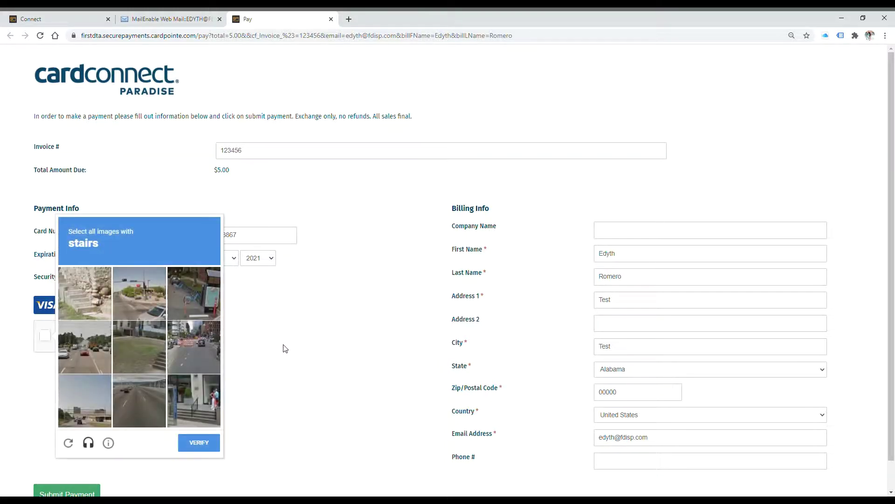
{"action": "left_click", "coordinate": [73, 295]}
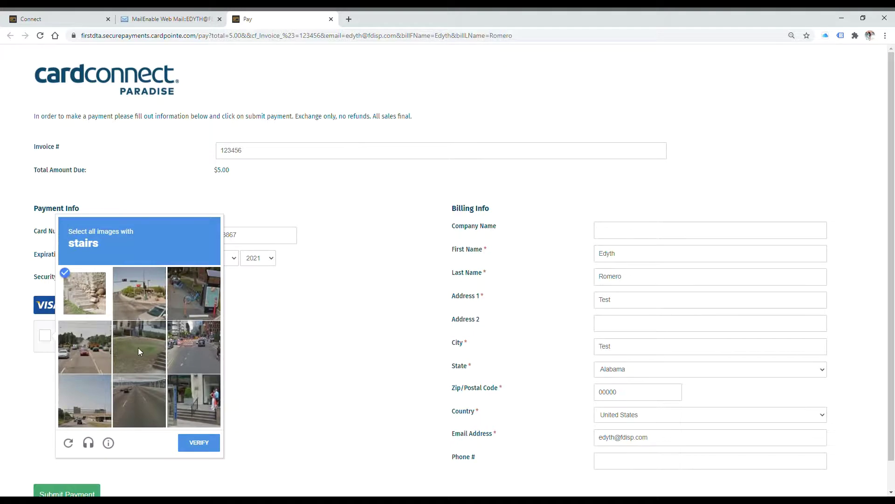
{"action": "left_click", "coordinate": [194, 443]}
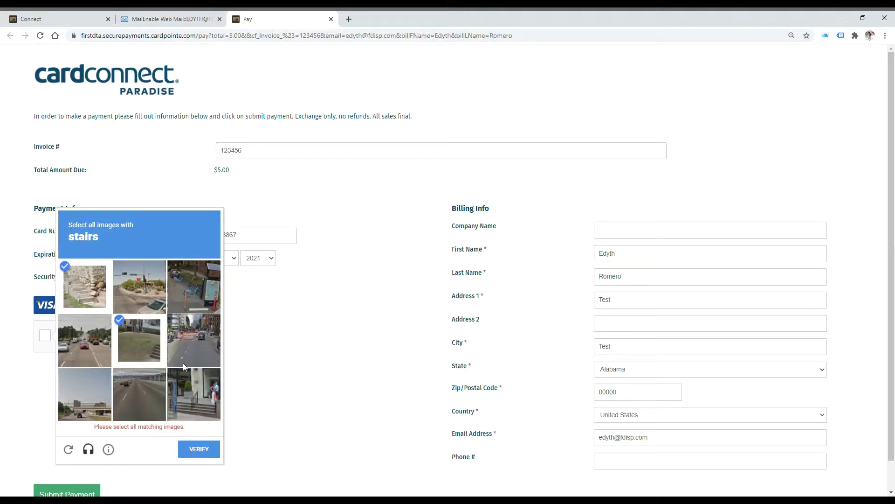
{"action": "left_click", "coordinate": [185, 388]}
{"action": "left_click", "coordinate": [205, 446]}
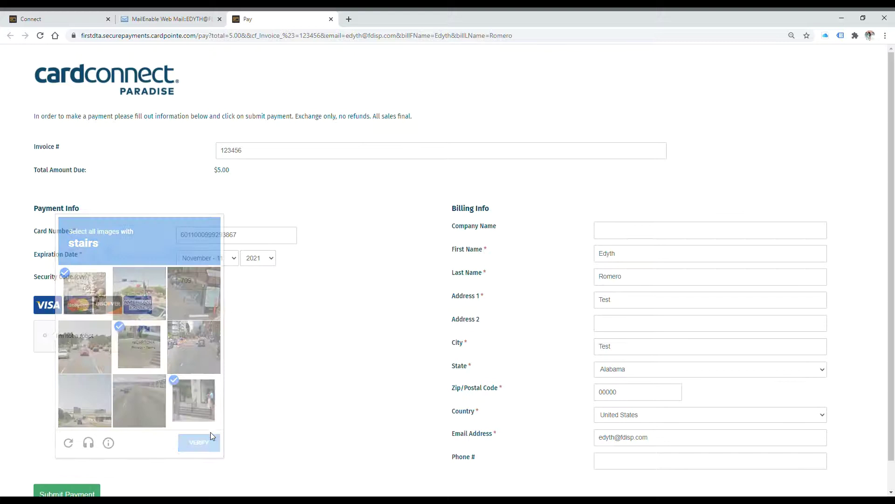
Submit the $5 payment, go back from the decline page and close the Pay tab
{"action": "scroll", "coordinate": [258, 387], "scroll_direction": "down", "scroll_amount": 1}
{"action": "left_click", "coordinate": [84, 463]}
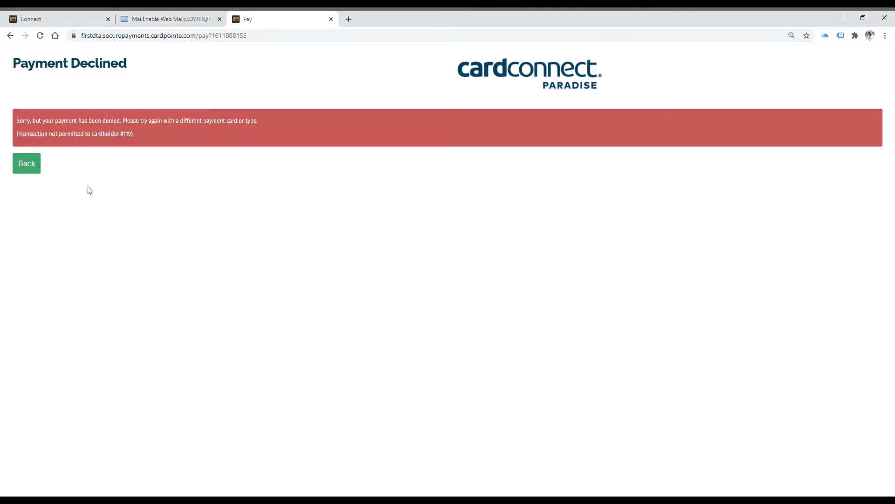
{"action": "left_click", "coordinate": [28, 169]}
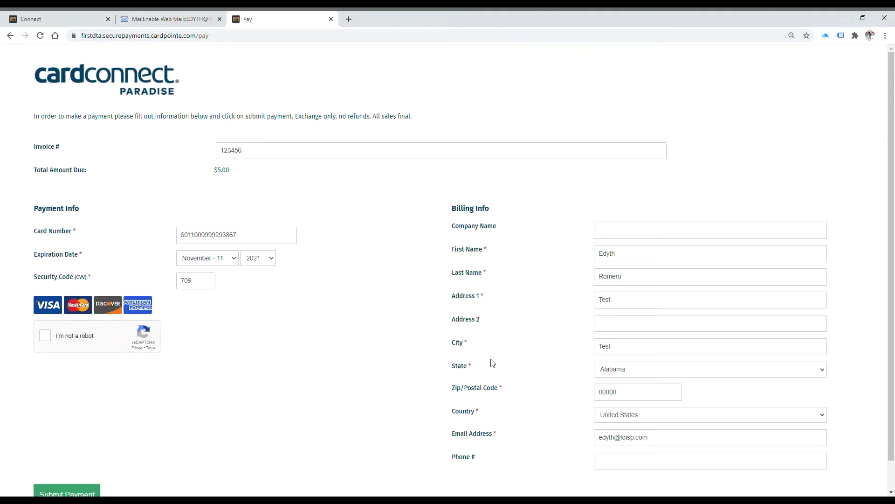
{"action": "left_click", "coordinate": [331, 19]}
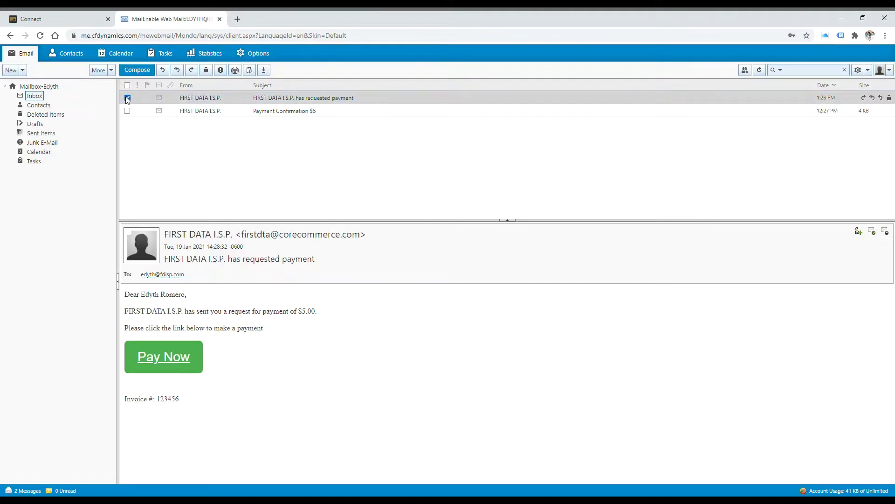
Read the Payment Confirmation $5 receipt e-mail, then return to the CardPointe Connect page
{"action": "left_click", "coordinate": [231, 111]}
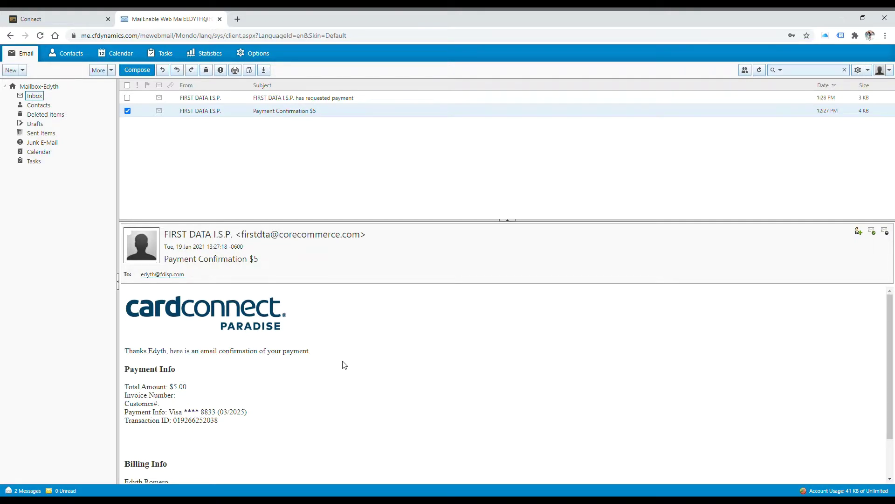
{"action": "left_click_drag", "start_coordinate": [143, 353], "coordinate": [183, 358]}
{"action": "left_click", "coordinate": [206, 376]}
{"action": "scroll", "coordinate": [313, 379], "scroll_direction": "down", "scroll_amount": 1}
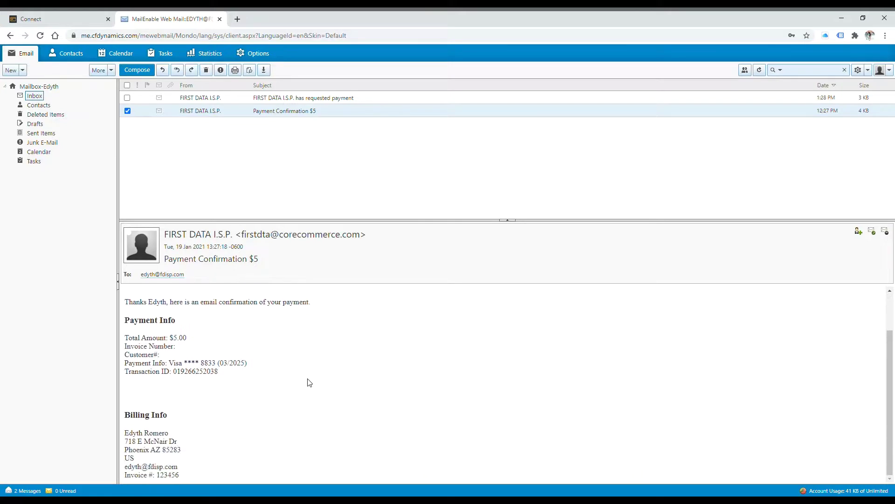
{"action": "left_click_drag", "start_coordinate": [185, 475], "coordinate": [130, 479]}
{"action": "left_click", "coordinate": [336, 425]}
{"action": "left_click", "coordinate": [47, 19]}
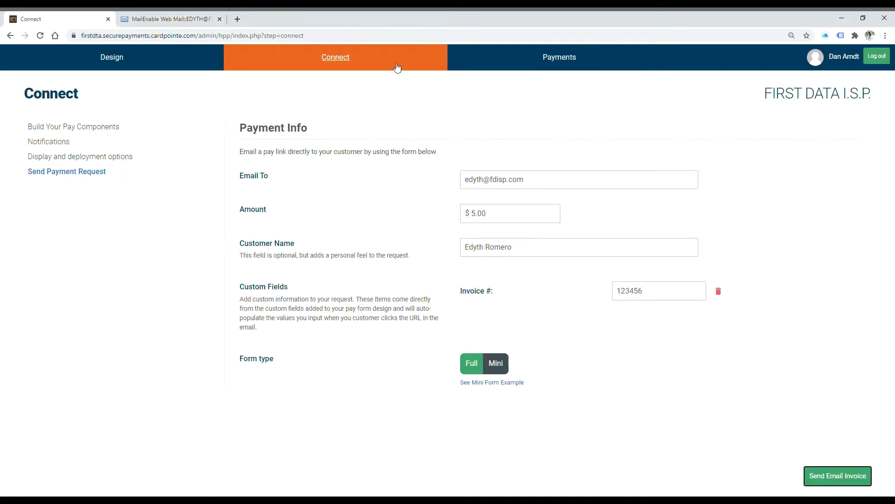
In Payment History, view and close the details of the $5.00 VOIDED payment dated 01/19/21
{"action": "left_click", "coordinate": [562, 63]}
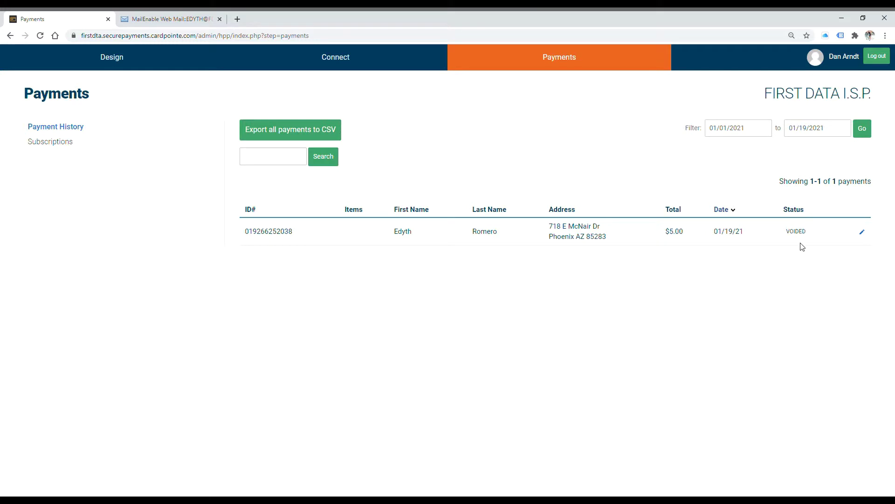
{"action": "left_click", "coordinate": [864, 233]}
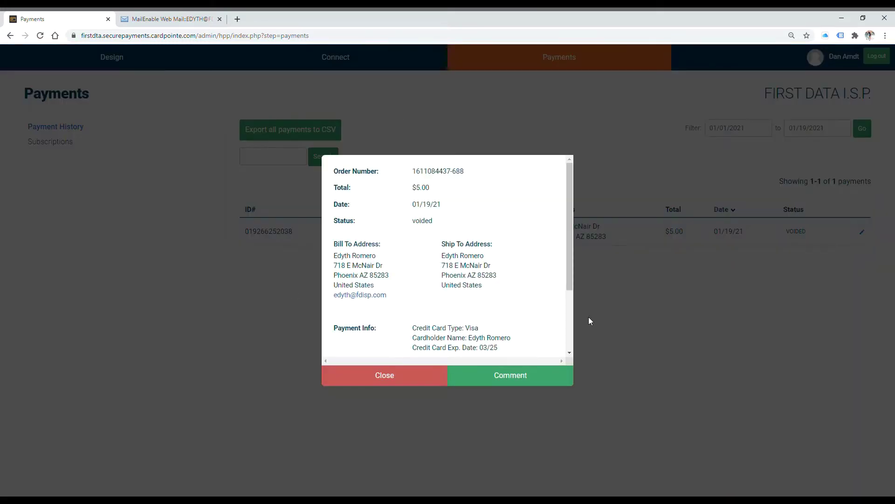
{"action": "left_click", "coordinate": [392, 376]}
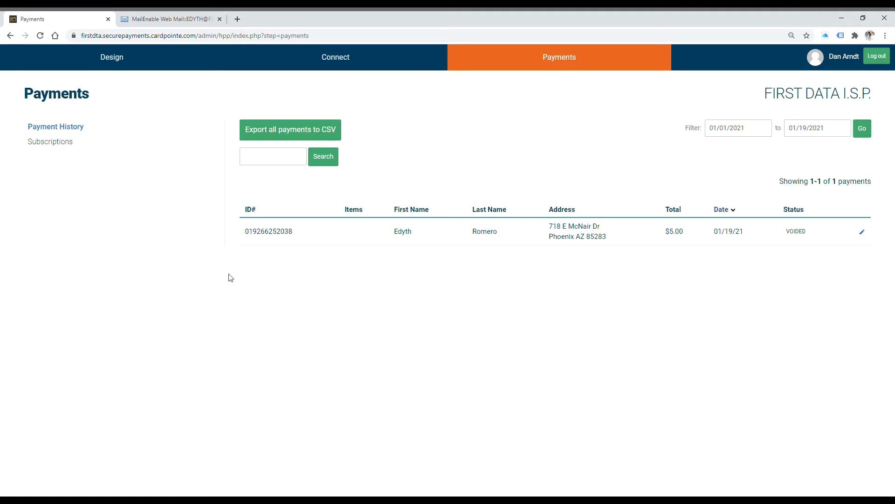